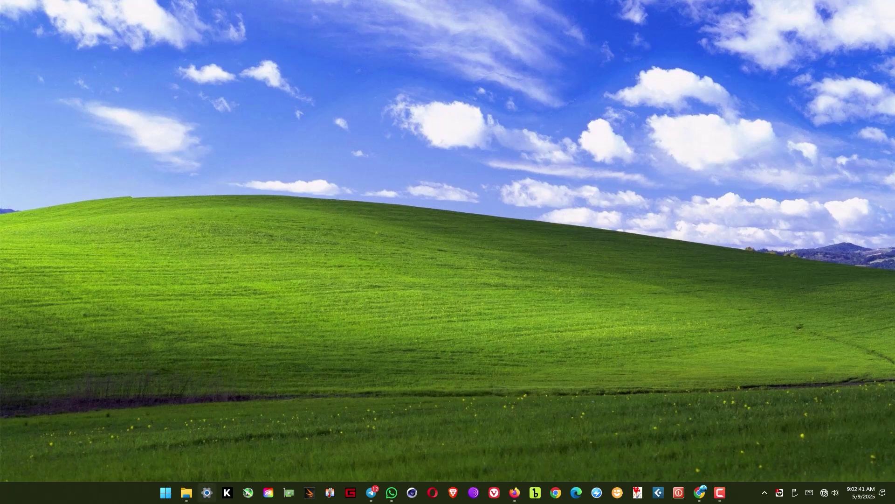
# Open Windows Security's Virus & threat protection page from Settings > Privacy & security
pyautogui.click(207, 492)
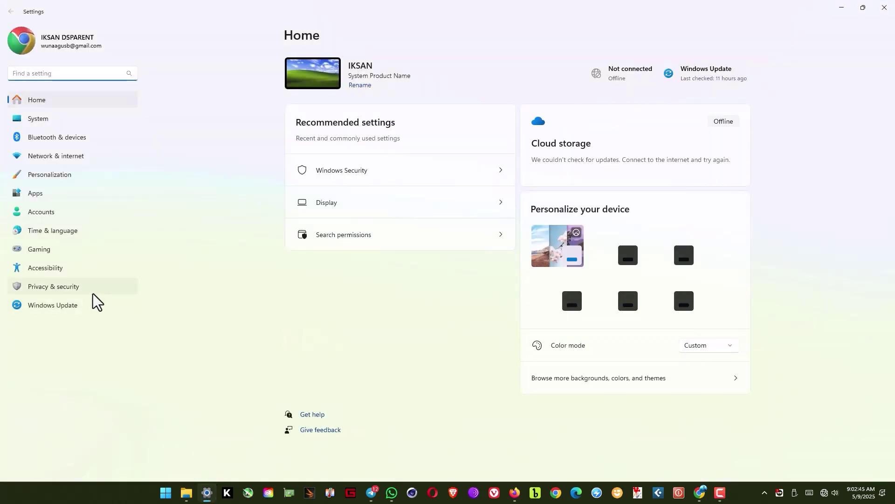
pyautogui.click(68, 287)
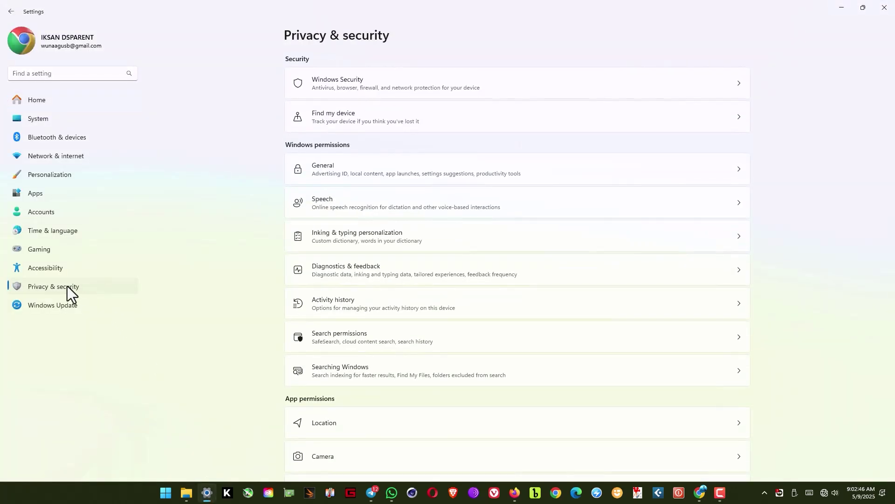
pyautogui.click(357, 88)
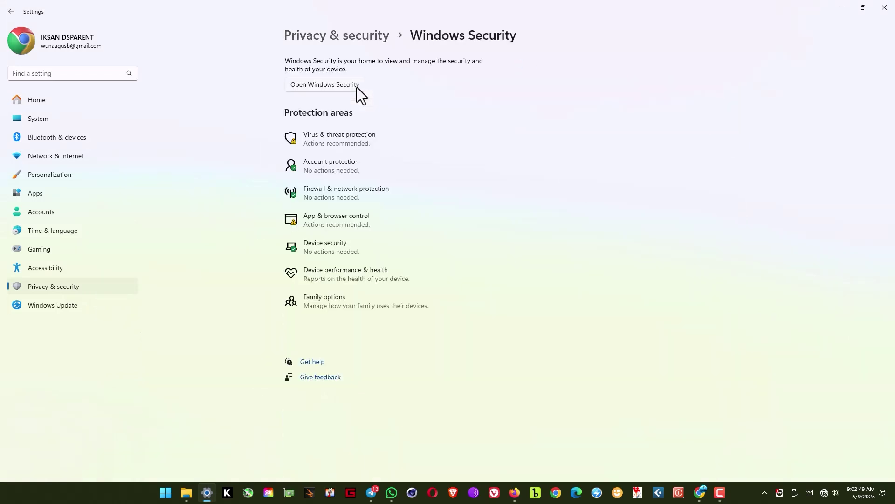
pyautogui.click(347, 141)
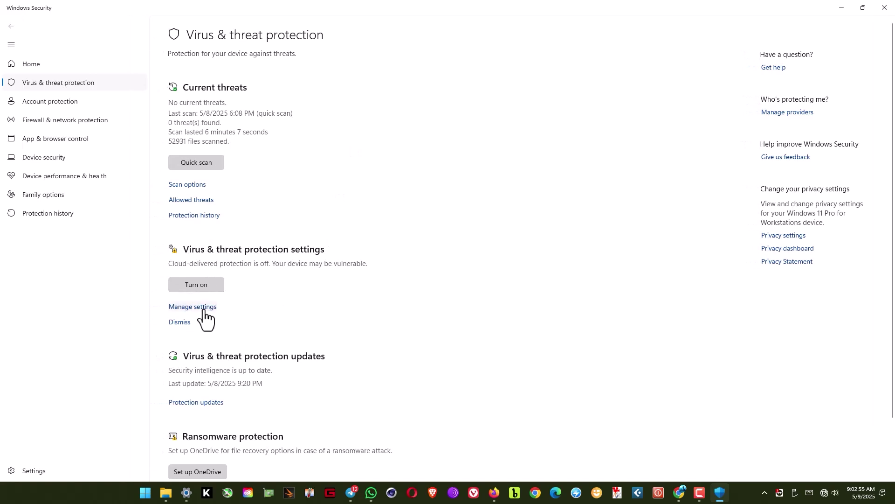
# Switch Real-time protection off in the Virus & threat protection settings
pyautogui.click(199, 306)
pyautogui.click(170, 148)
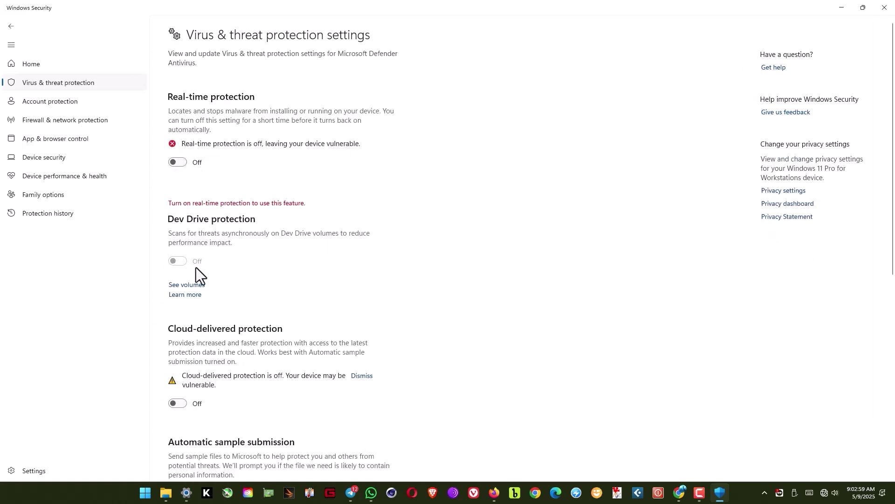
pyautogui.scroll(-2, 196, 267)
pyautogui.scroll(-2, 197, 268)
pyautogui.scroll(-2, 197, 268)
pyautogui.scroll(-2, 197, 268)
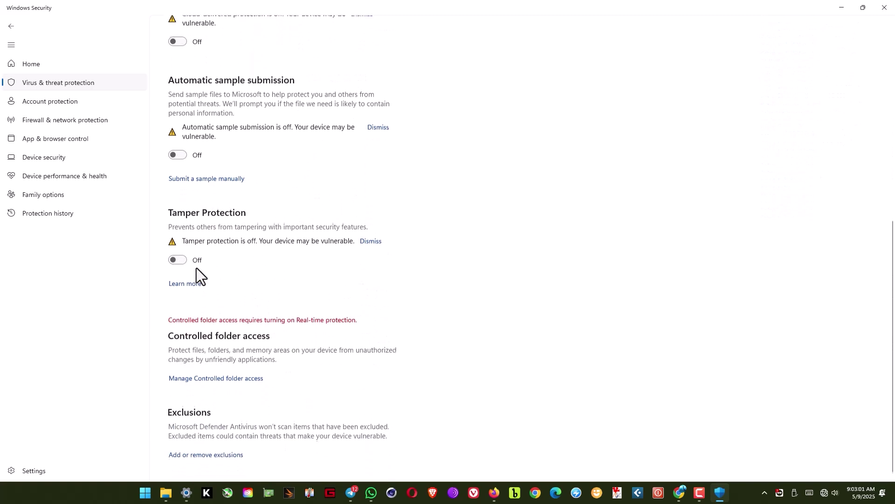
pyautogui.scroll(8, 200, 233)
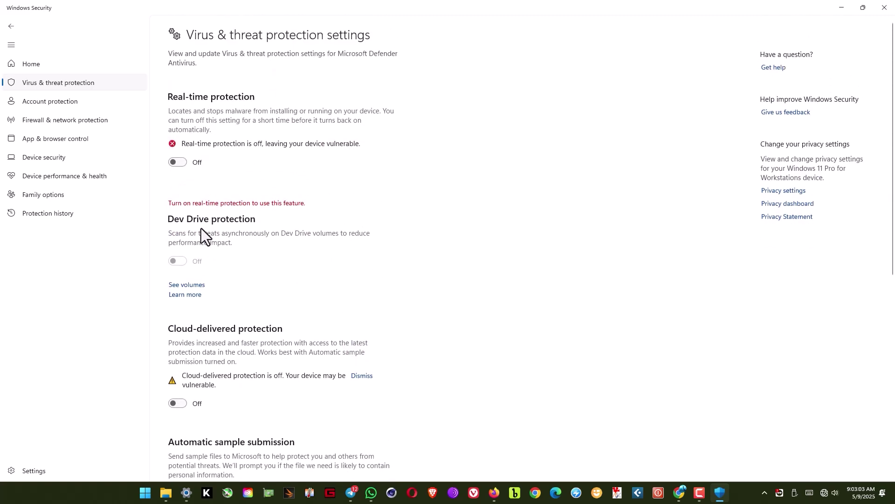
# Close Windows Security and Settings, then open and refresh the Captures folder in File Explorer
pyautogui.click(884, 7)
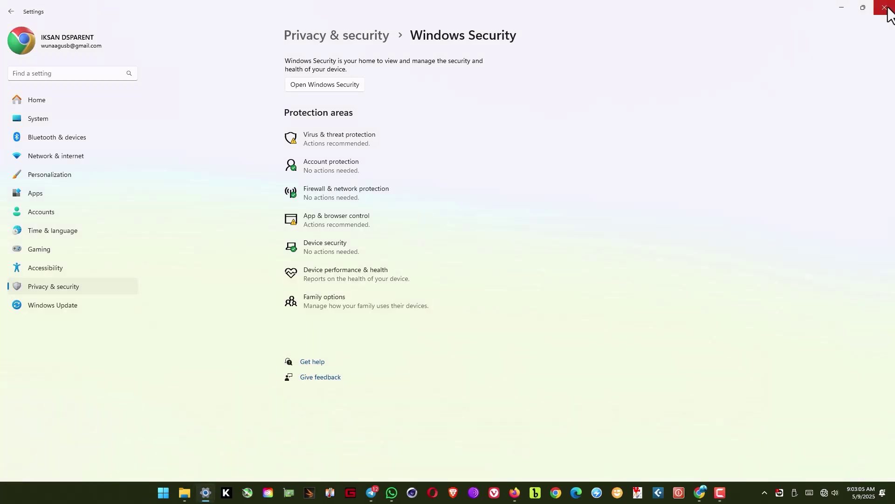
pyautogui.click(885, 8)
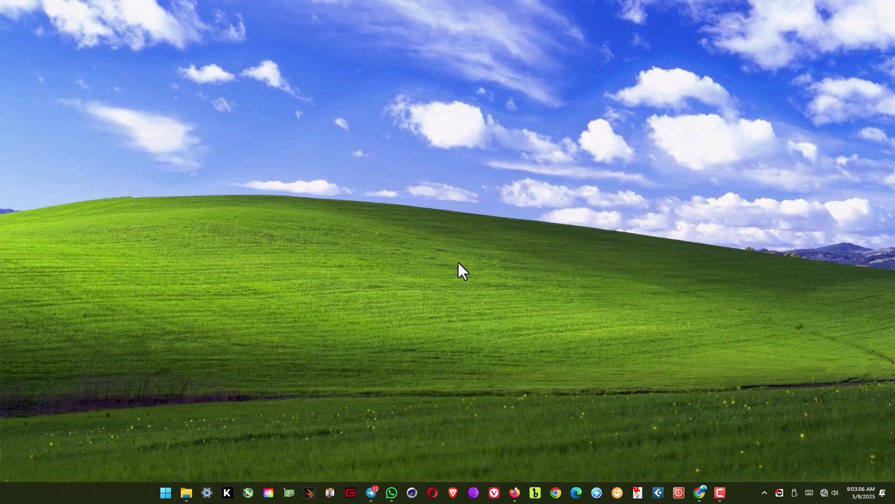
pyautogui.click(187, 492)
pyautogui.click(233, 423)
pyautogui.rightClick(221, 208)
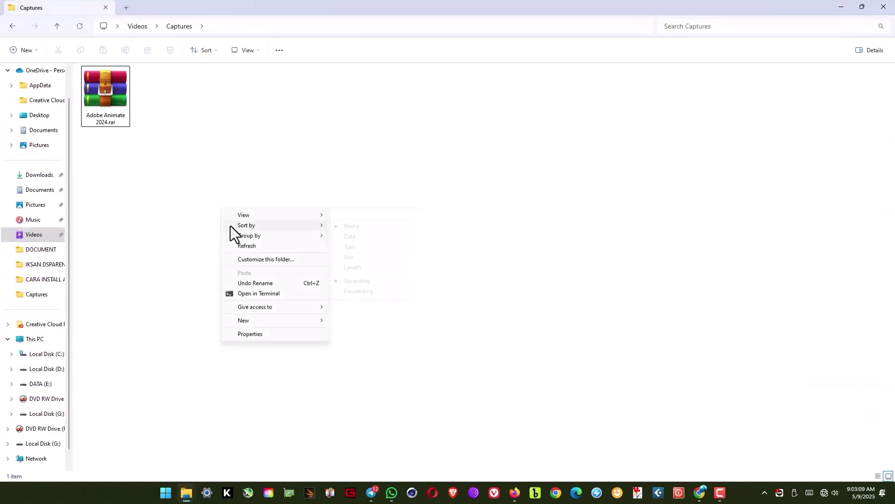
pyautogui.click(238, 245)
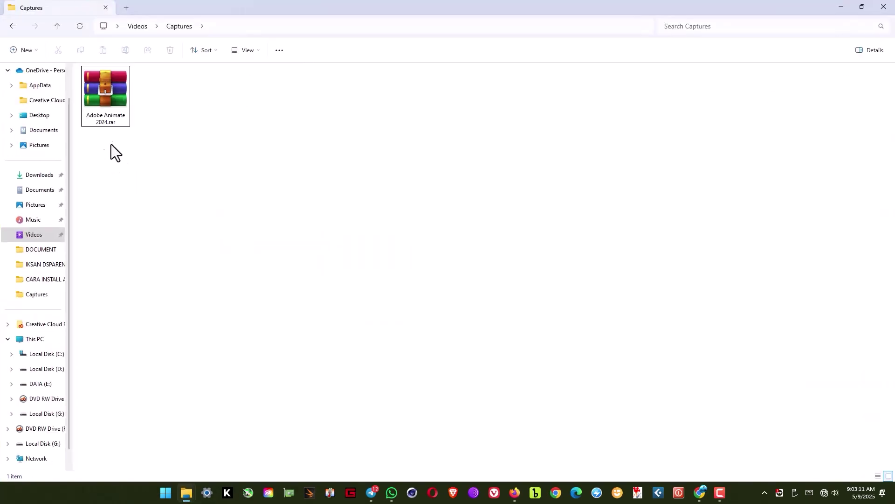
# Open the Adobe Animate 2024 archive and its .iso in WinRAR, then run autoplay.exe
pyautogui.doubleClick(101, 98)
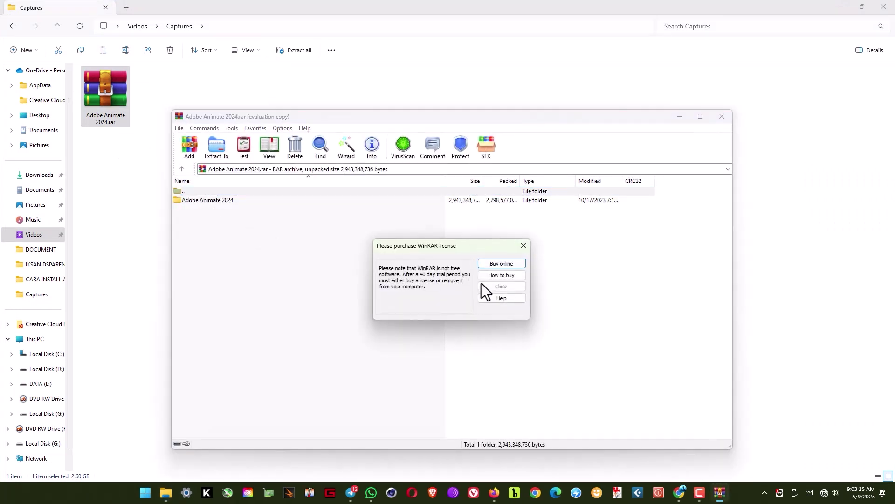
pyautogui.click(488, 287)
pyautogui.doubleClick(211, 199)
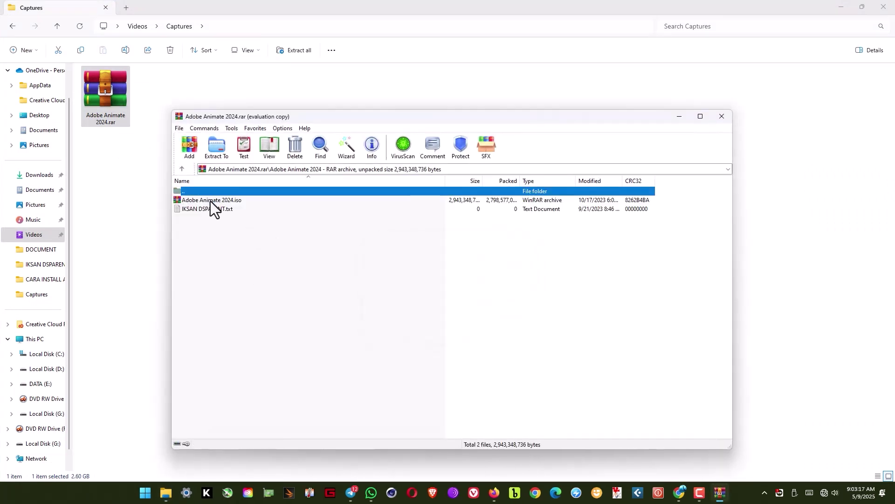
pyautogui.doubleClick(202, 201)
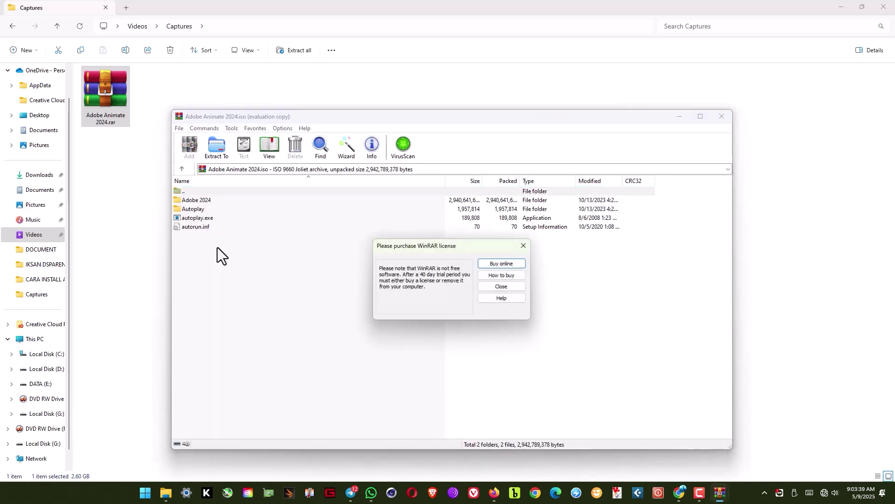
pyautogui.click(506, 288)
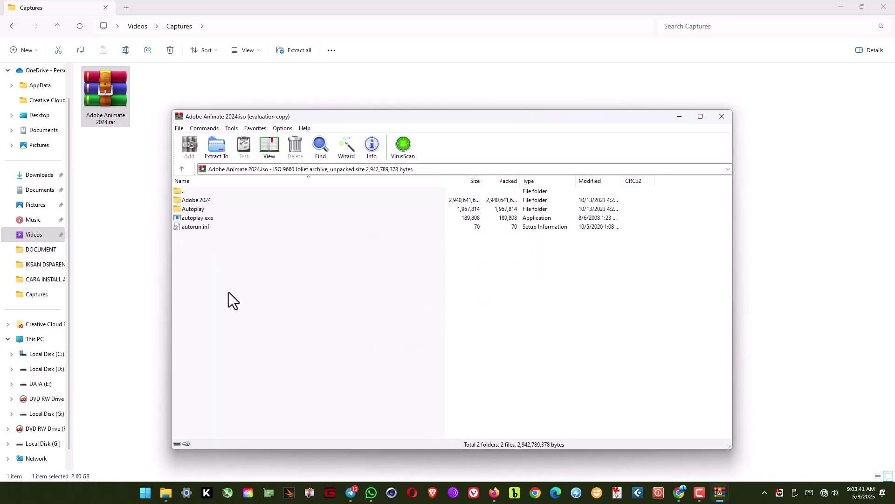
pyautogui.doubleClick(203, 217)
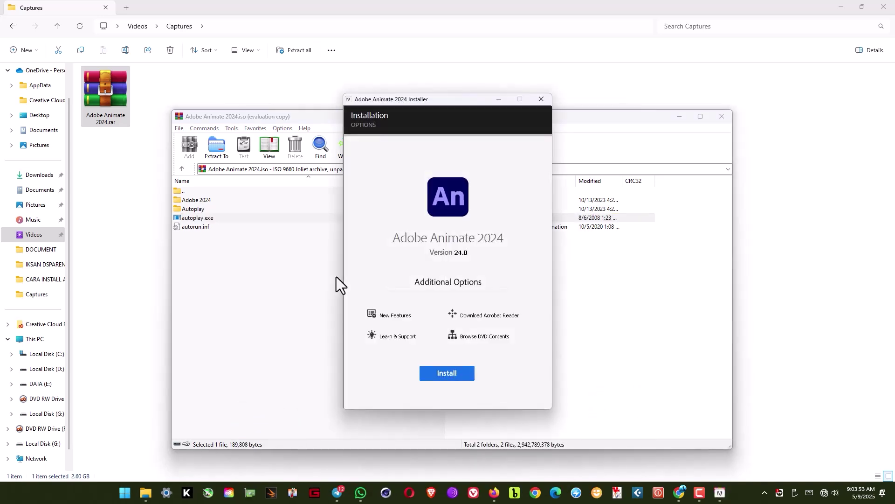
# Install Adobe Animate 2024 with English (North America) and the default location
pyautogui.click(448, 375)
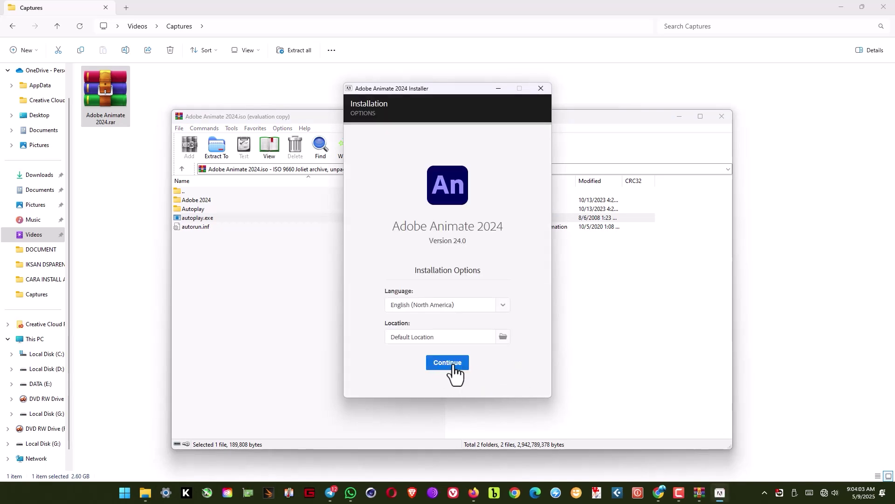
pyautogui.click(453, 366)
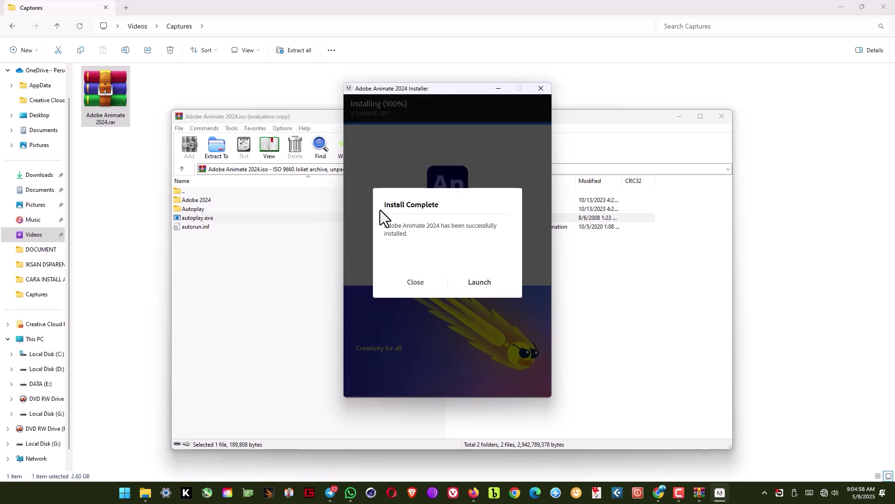
# Close the installer, both WinRAR archive windows and the Captures folder
pyautogui.click(418, 284)
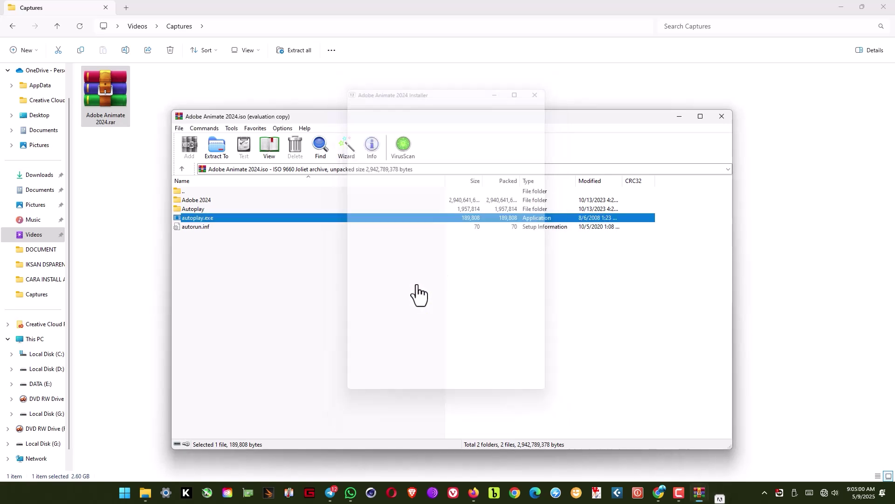
pyautogui.click(723, 120)
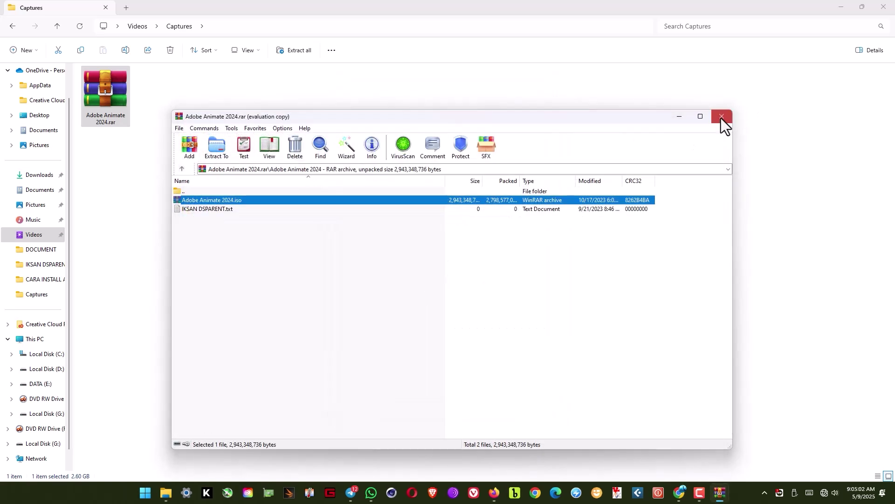
pyautogui.click(721, 118)
pyautogui.click(883, 7)
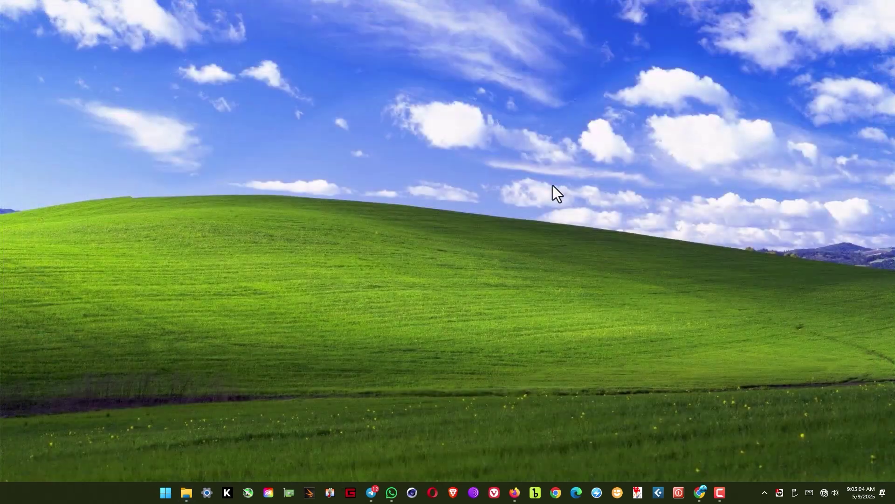
# Restart the computer from the Start menu power options
pyautogui.click(166, 492)
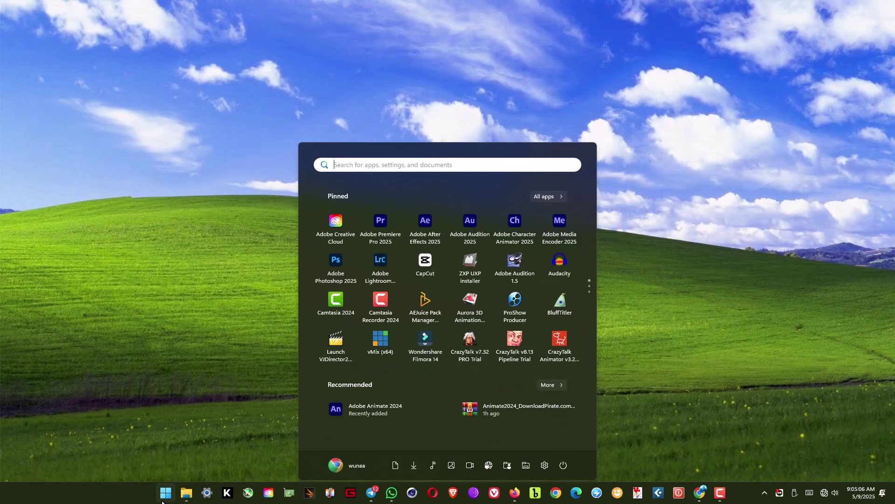
pyautogui.click(564, 460)
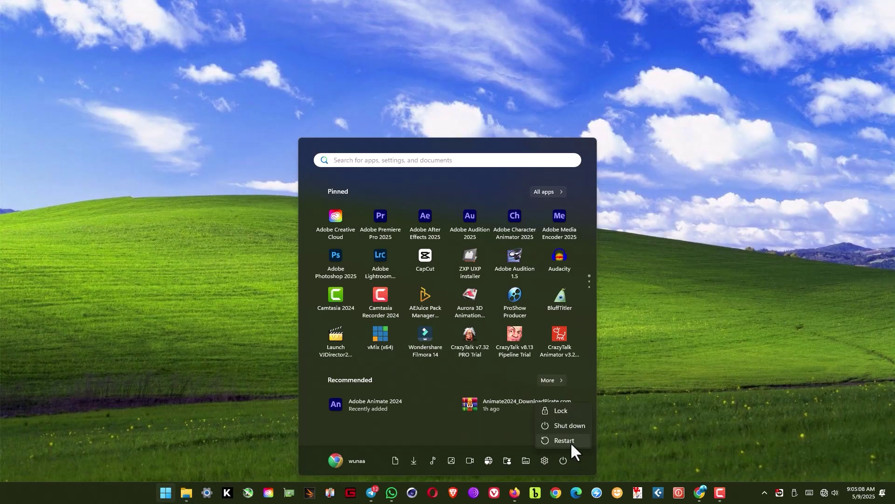
pyautogui.click(564, 440)
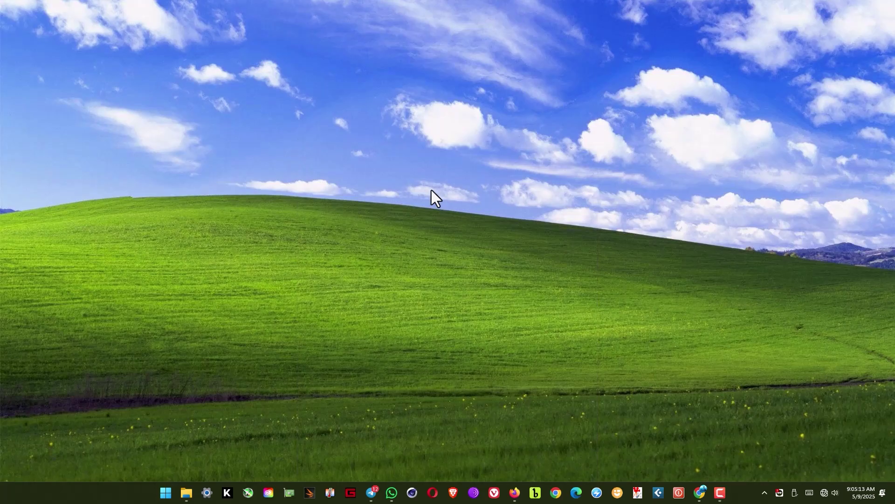
# Search Start for 'adobe anima' and launch Adobe Animate 2024
pyautogui.click(167, 497)
pyautogui.write('a')
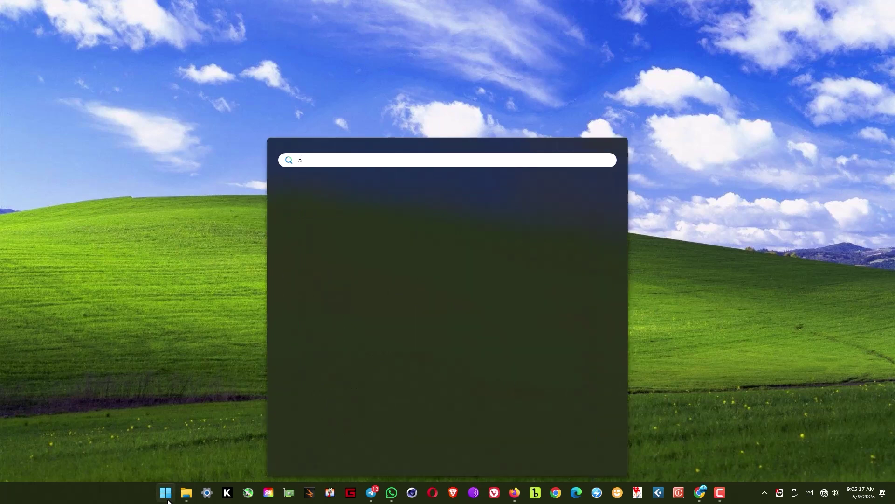
pyautogui.write('dobe ani')
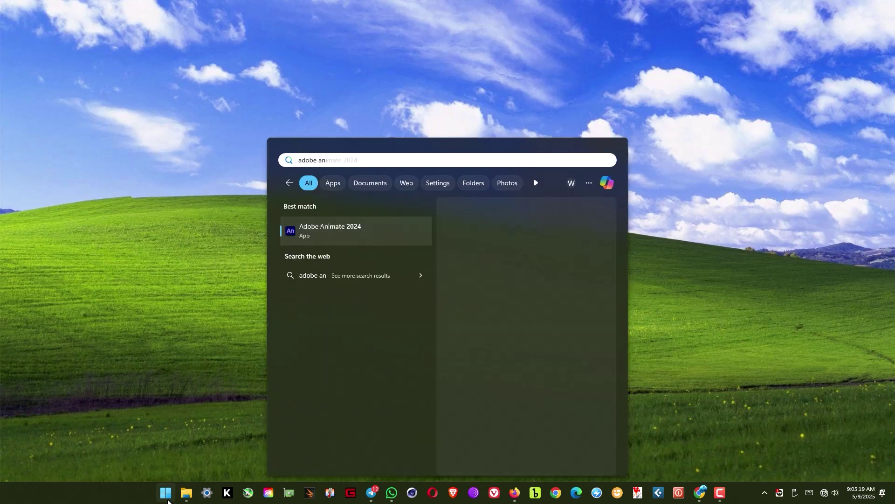
pyautogui.write('ma')
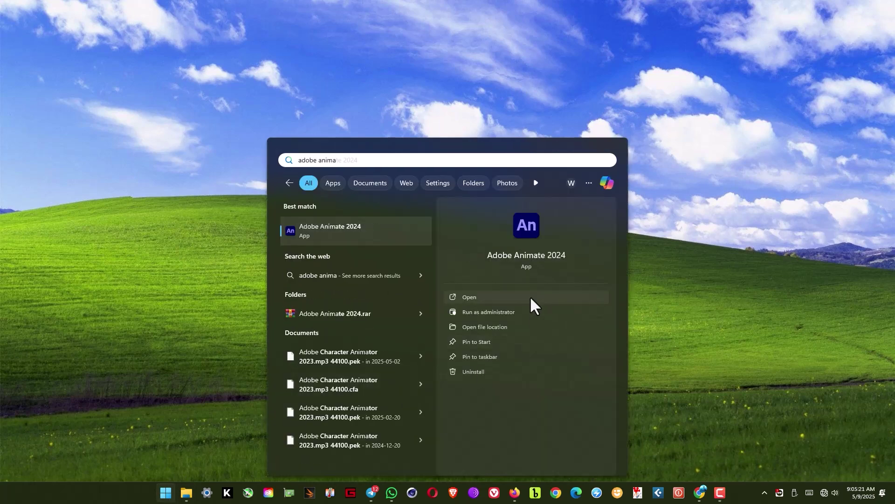
pyautogui.click(531, 230)
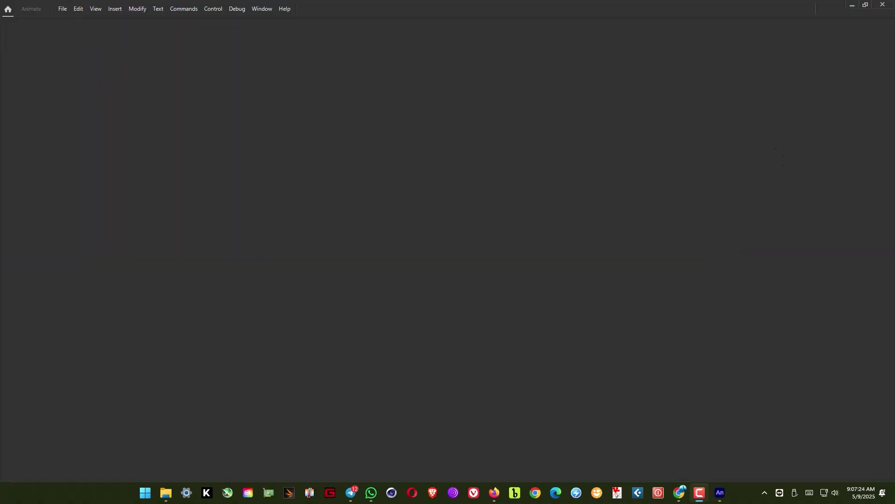
# Open the New Document dialog via File > New and page through the sample files
pyautogui.click(59, 8)
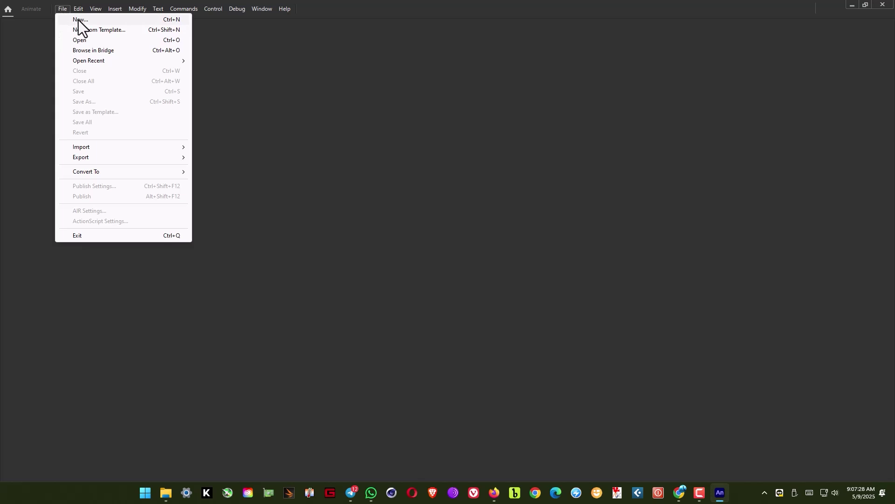
pyautogui.click(79, 20)
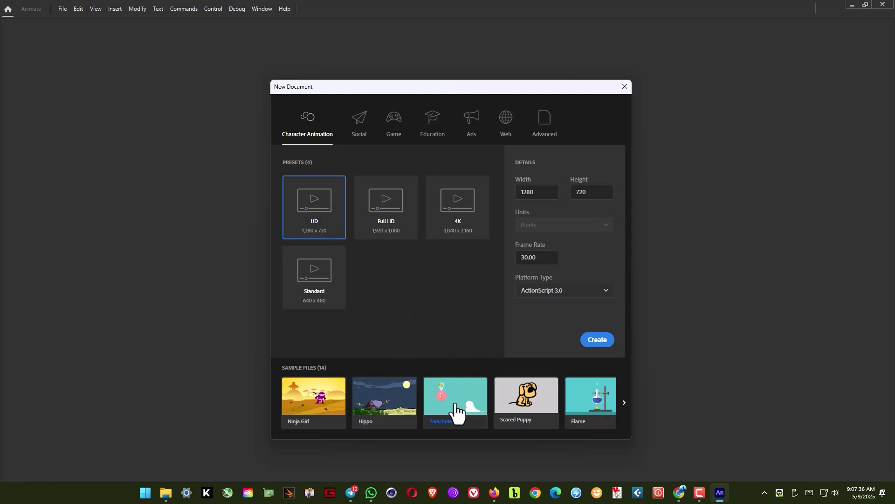
pyautogui.click(624, 403)
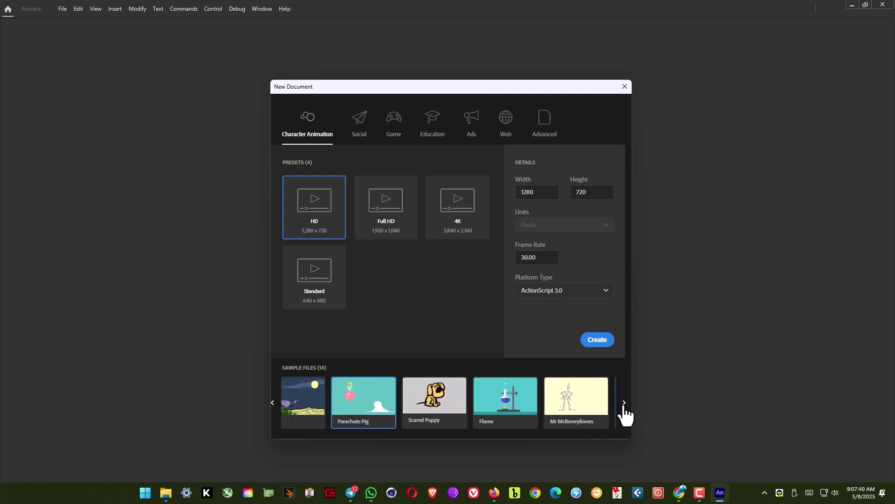
pyautogui.click(625, 403)
pyautogui.click(624, 402)
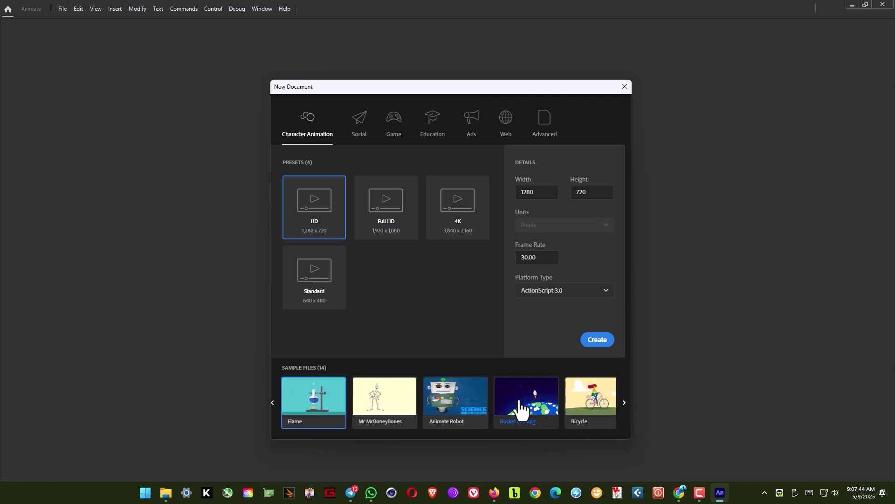
# Browse the Social, Game and Education preset categories
pyautogui.click(360, 133)
pyautogui.scroll(-2, 374, 265)
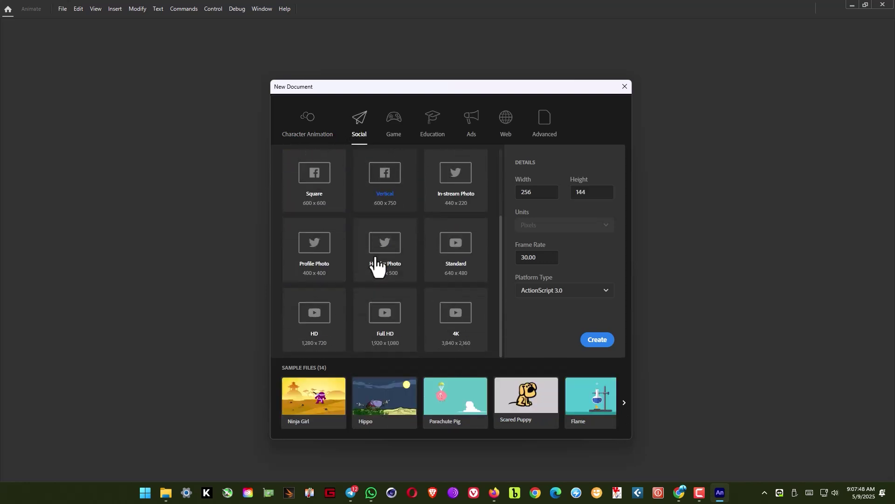
pyautogui.click(394, 126)
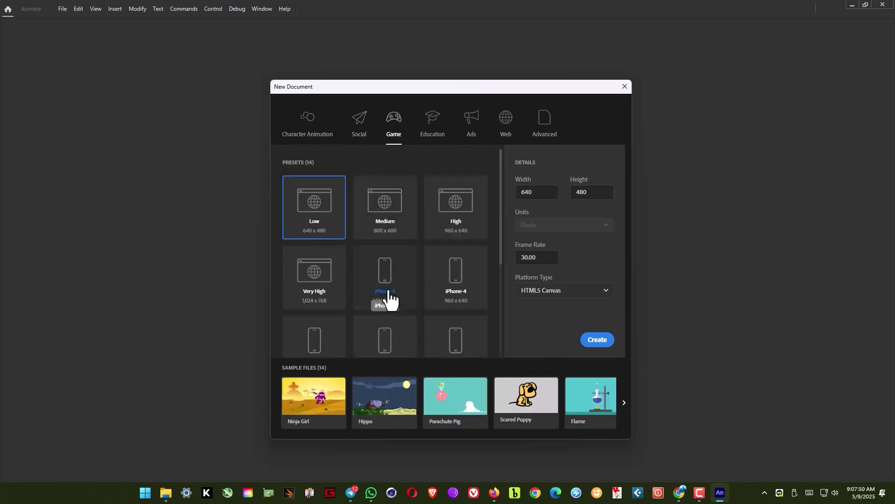
pyautogui.scroll(-3, 390, 300)
pyautogui.click(443, 124)
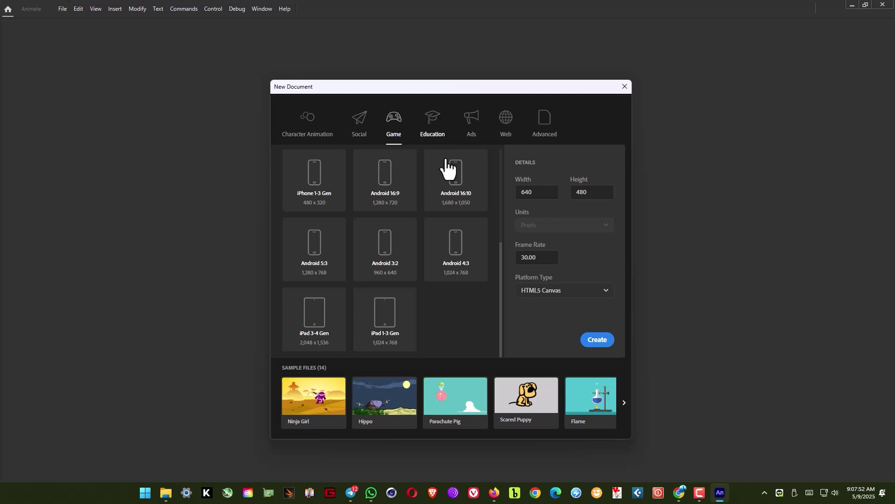
pyautogui.scroll(-3, 403, 277)
# Browse the Ads, Web and Advanced preset categories, ending on Advanced
pyautogui.click(474, 128)
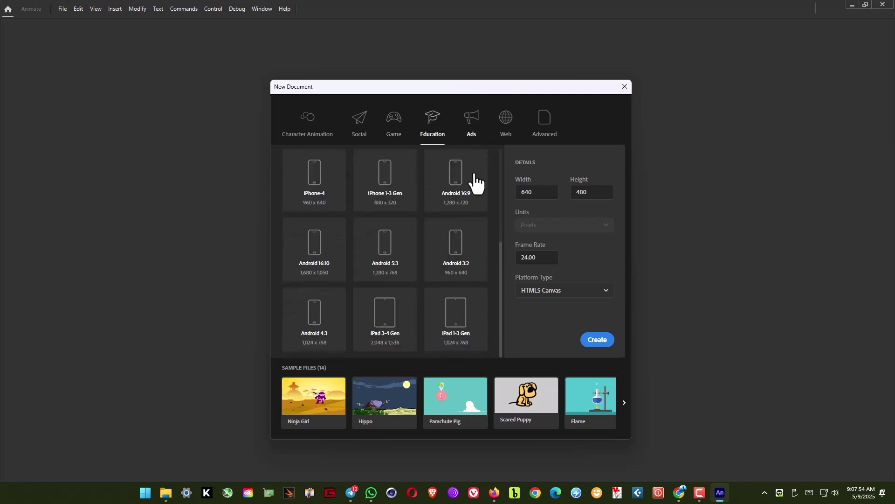
pyautogui.scroll(-2, 455, 310)
pyautogui.scroll(-3, 455, 312)
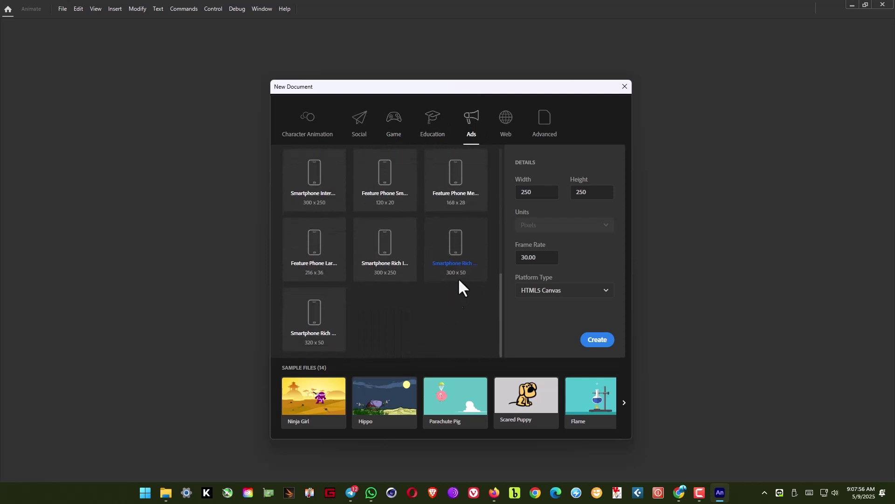
pyautogui.click(506, 132)
pyautogui.scroll(-2, 437, 259)
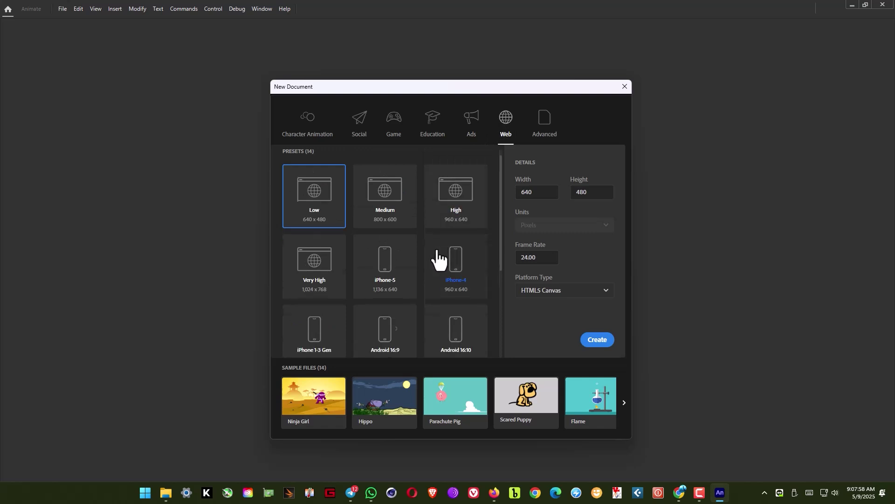
pyautogui.scroll(-3, 436, 259)
pyautogui.click(544, 128)
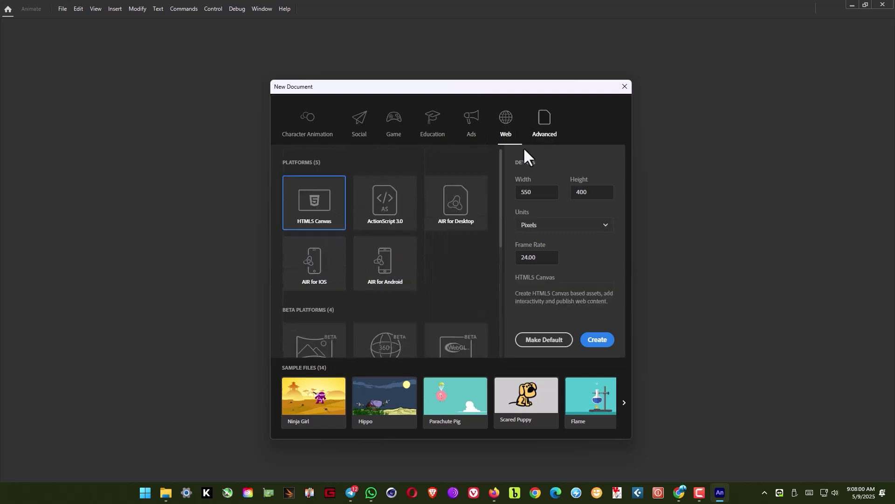
pyautogui.scroll(-3, 432, 284)
pyautogui.scroll(-3, 432, 284)
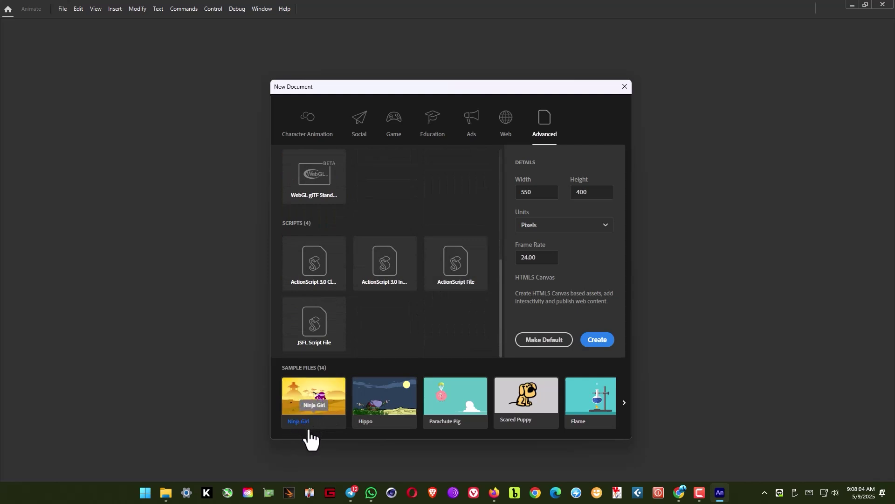
pyautogui.moveTo(313, 400)
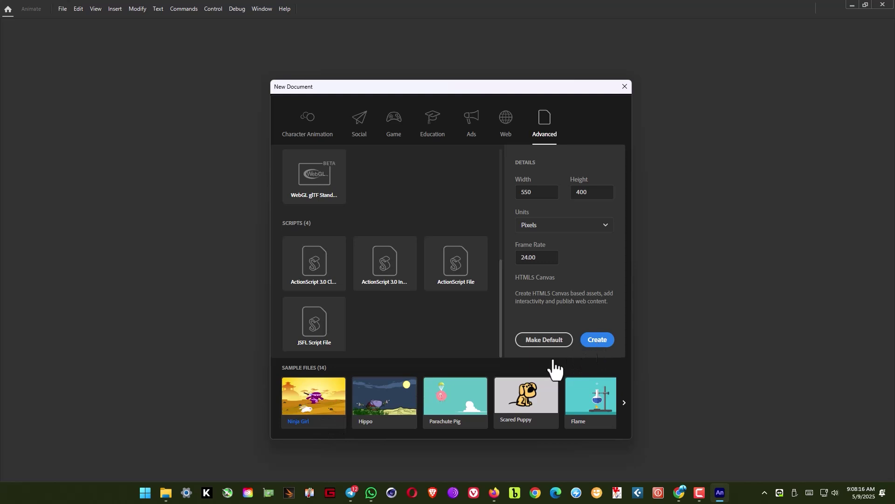
# Open the Ninja Girl sample and play then pause its timeline animation
pyautogui.click(327, 402)
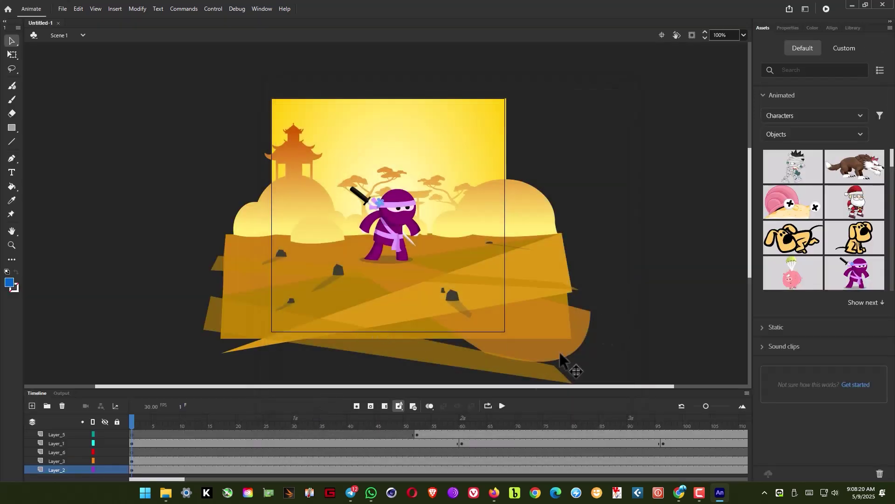
pyautogui.click(503, 405)
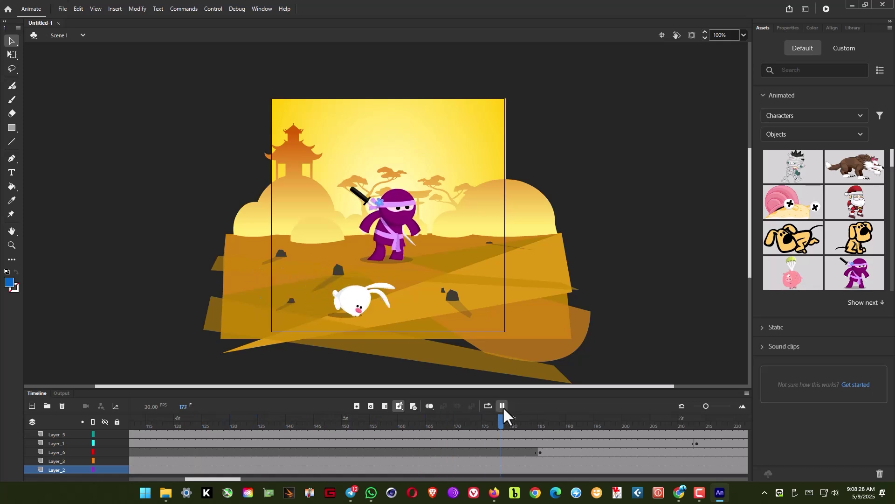
pyautogui.click(502, 406)
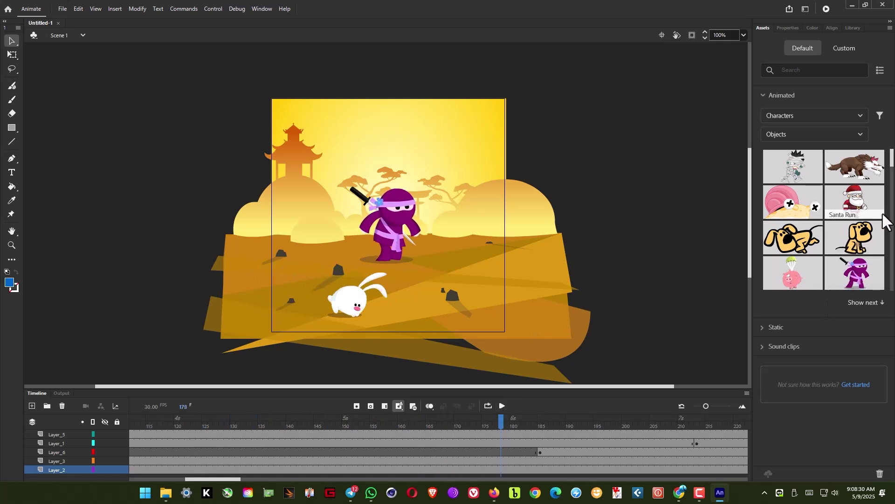
# Select the Dragon Run animated asset in the Assets panel
pyautogui.scroll(-3, 881, 213)
pyautogui.scroll(-1, 874, 215)
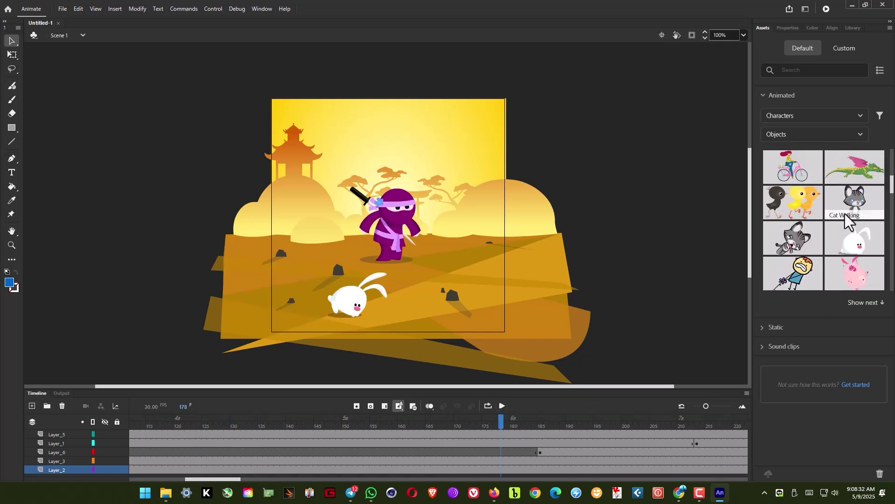
pyautogui.click(858, 178)
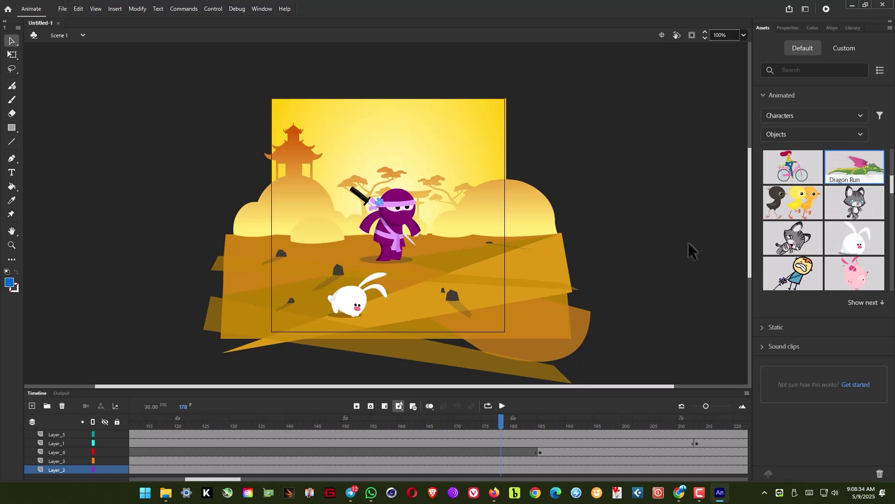
# Place Dragon Run on the stage, check frames 180 and 184, and move its layer to the top
pyautogui.moveTo(855, 172); pyautogui.dragTo(432, 242)
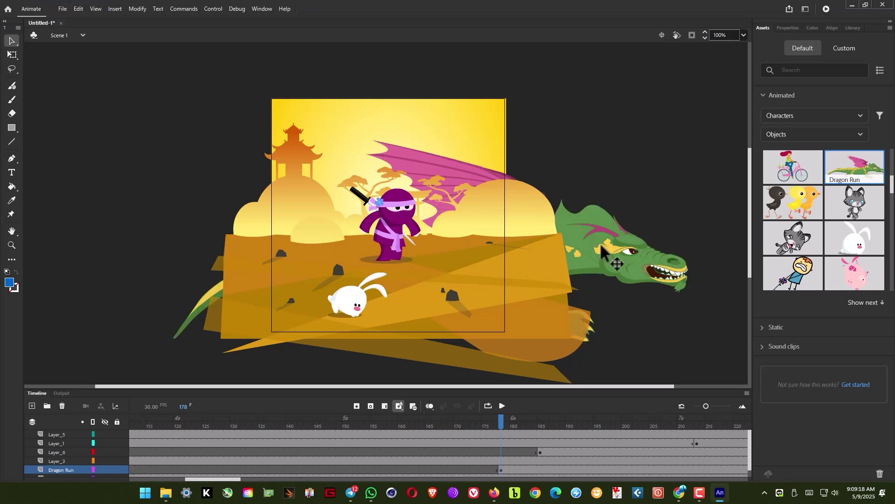
pyautogui.click(601, 246)
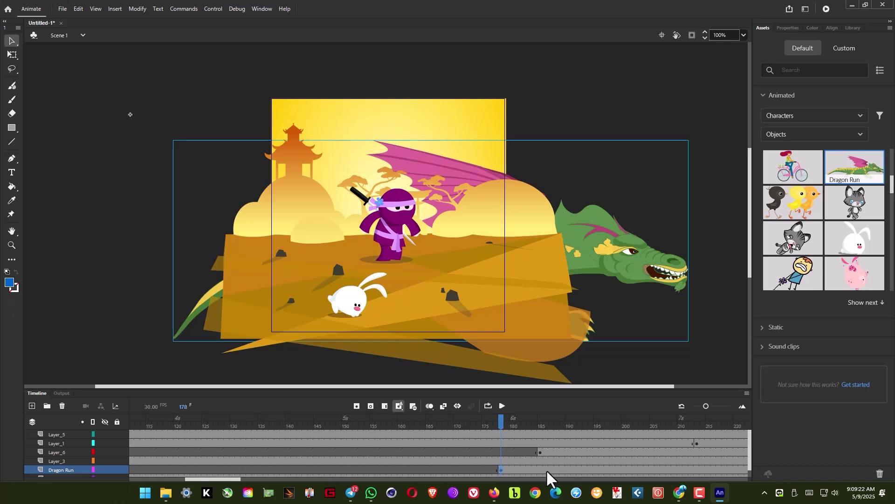
pyautogui.click(512, 469)
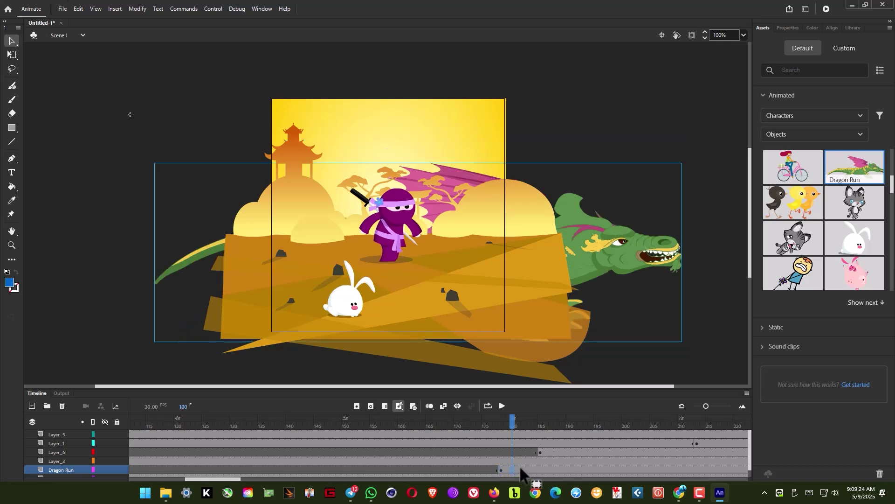
pyautogui.click(194, 209)
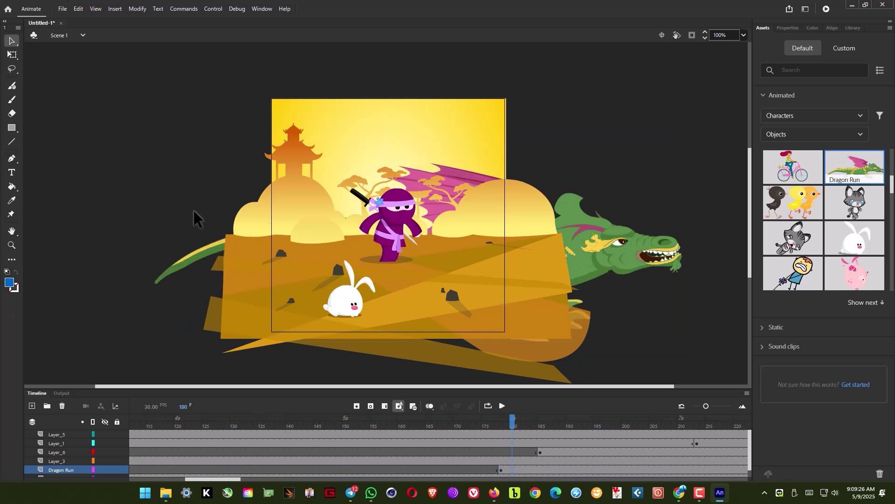
pyautogui.click(532, 469)
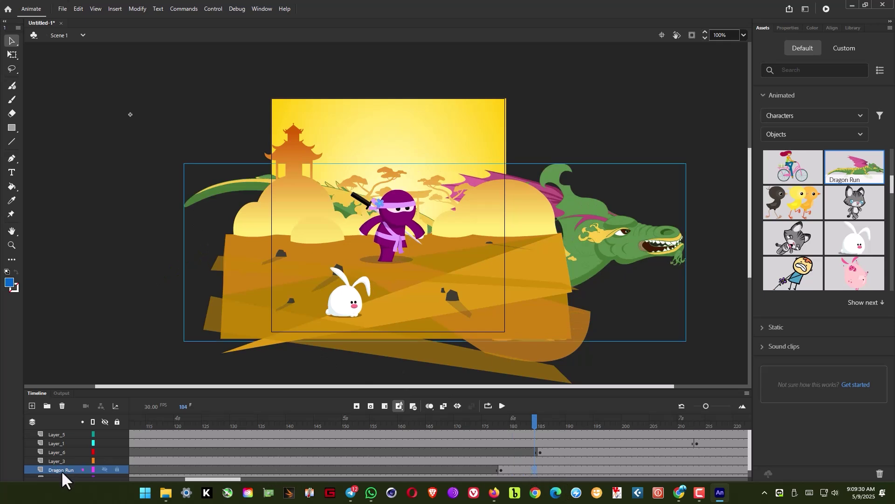
pyautogui.moveTo(61, 470); pyautogui.dragTo(61, 431)
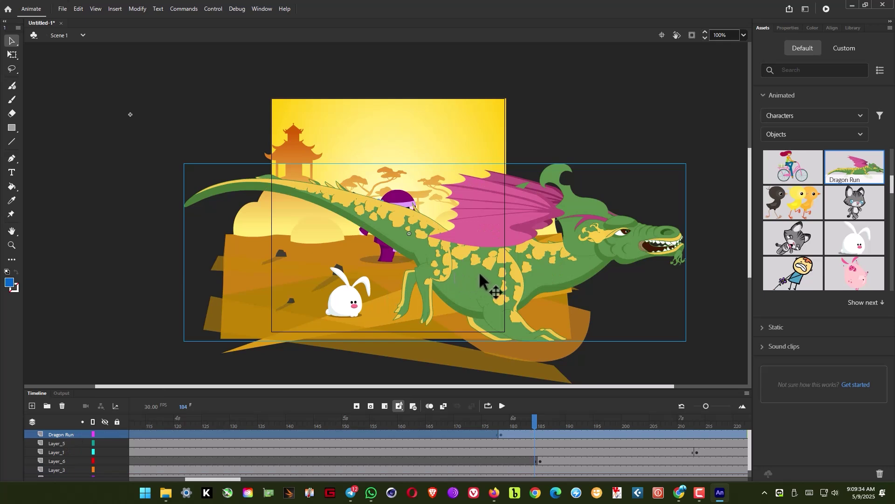
# Move the dragon up and right above the ninja, then rewind the playhead to frame 77
pyautogui.moveTo(479, 271)
pyautogui.mouseDown()
pyautogui.moveTo(315, 282)
pyautogui.moveTo(440, 262)
pyautogui.mouseUp()
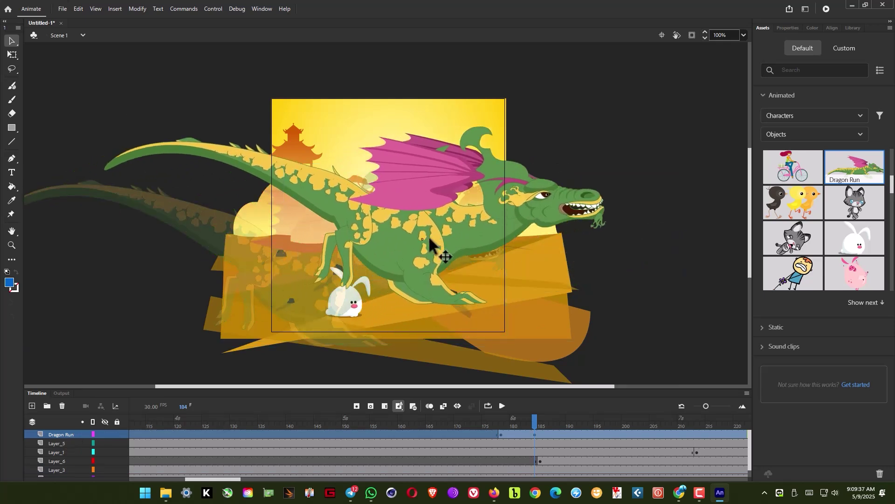
pyautogui.click(605, 305)
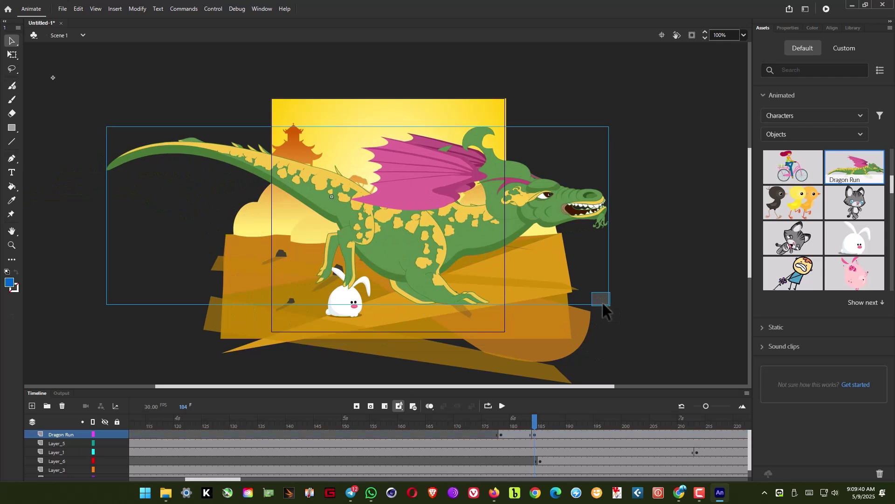
pyautogui.moveTo(410, 236)
pyautogui.mouseDown()
pyautogui.moveTo(555, 179)
pyautogui.moveTo(529, 186)
pyautogui.mouseUp()
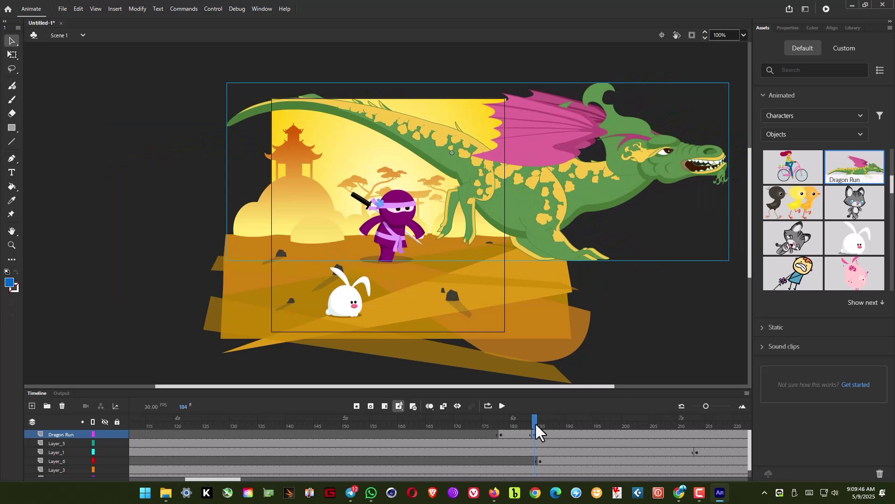
pyautogui.moveTo(536, 421); pyautogui.dragTo(119, 407)
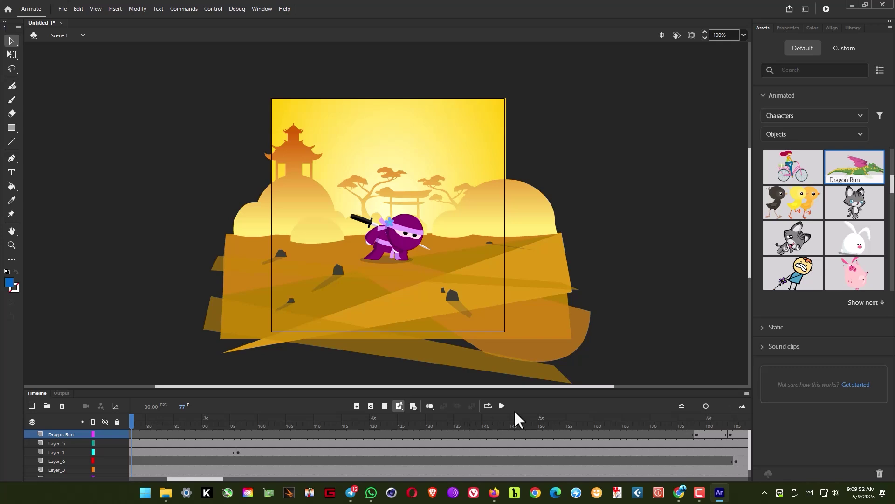
# Play the Ninja Girl timeline to watch the dragon run past, then stop near frame 82
pyautogui.click(502, 404)
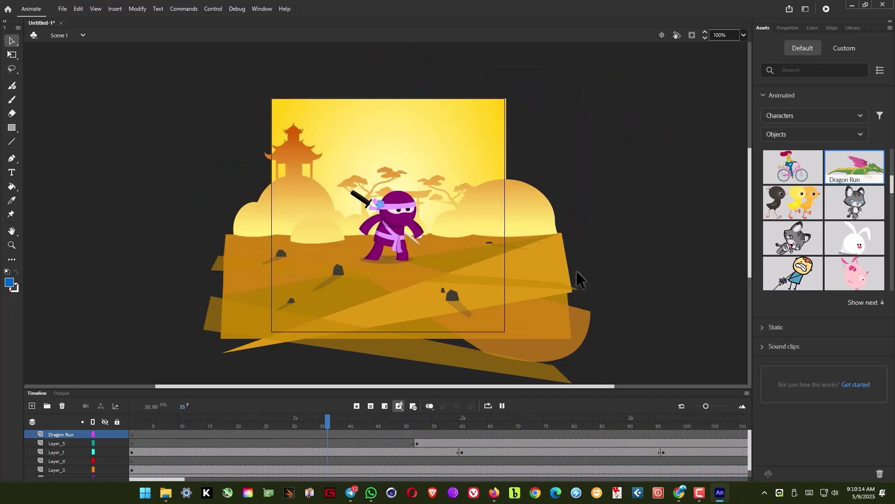
pyautogui.click(502, 406)
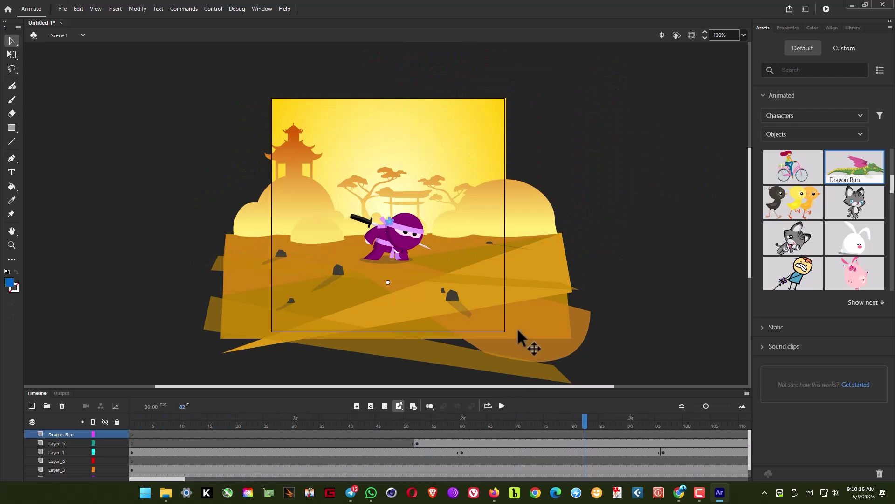